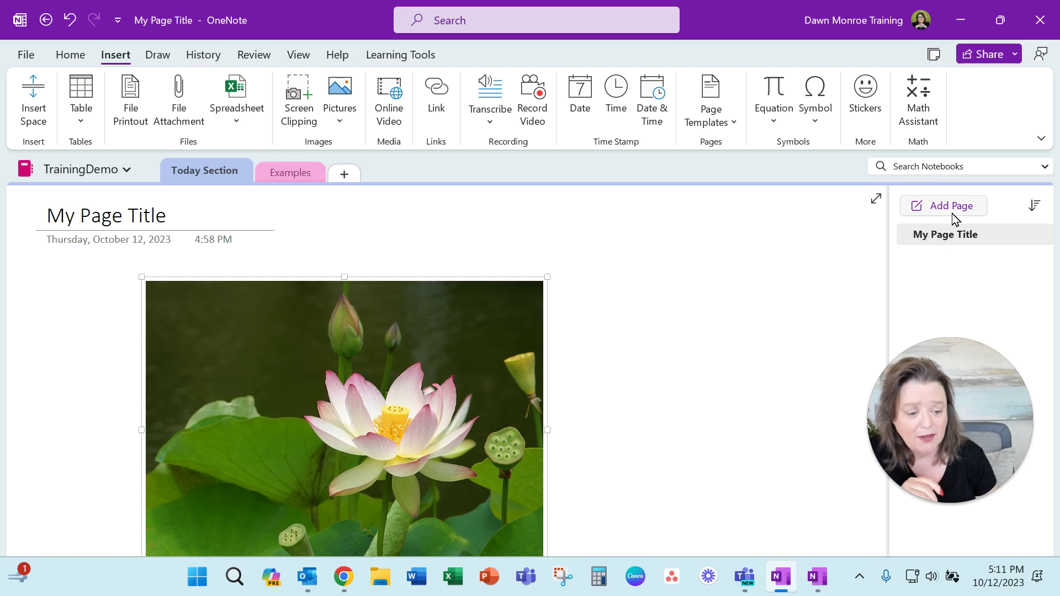
# Add a new blank Untitled page after My Page Title in Today Section
pyautogui.click(952, 211)
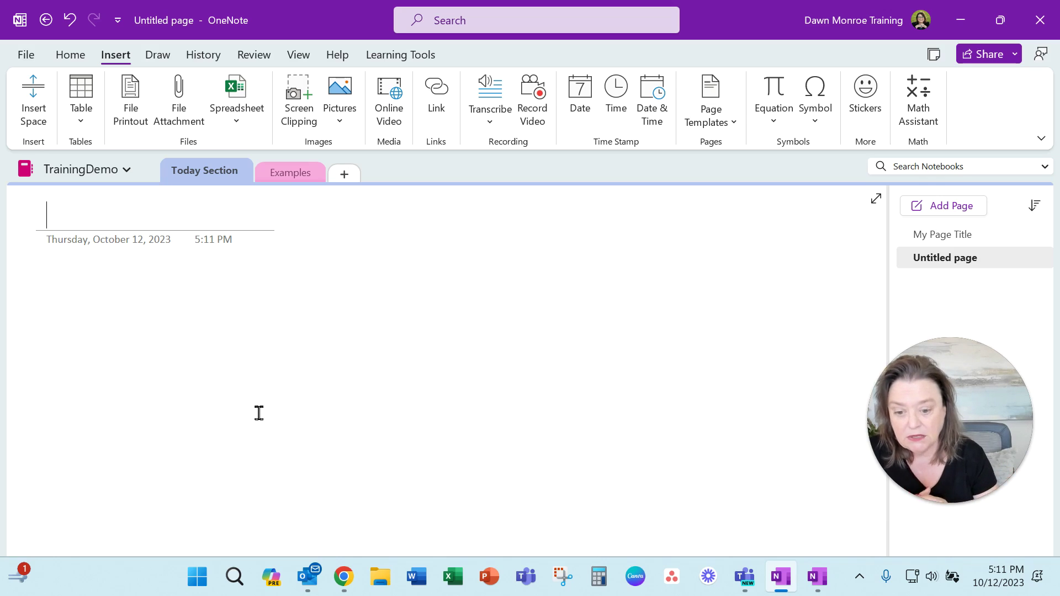
# Switch to Teams to view the TrainingDemo tab in Teams Tech Talk
pyautogui.click(745, 580)
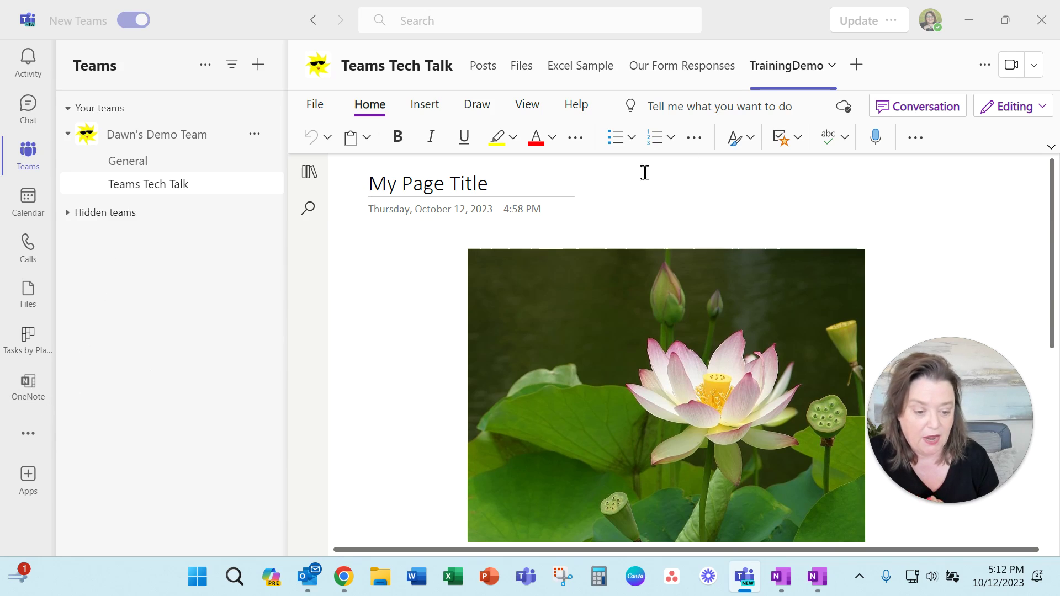
pyautogui.click(857, 67)
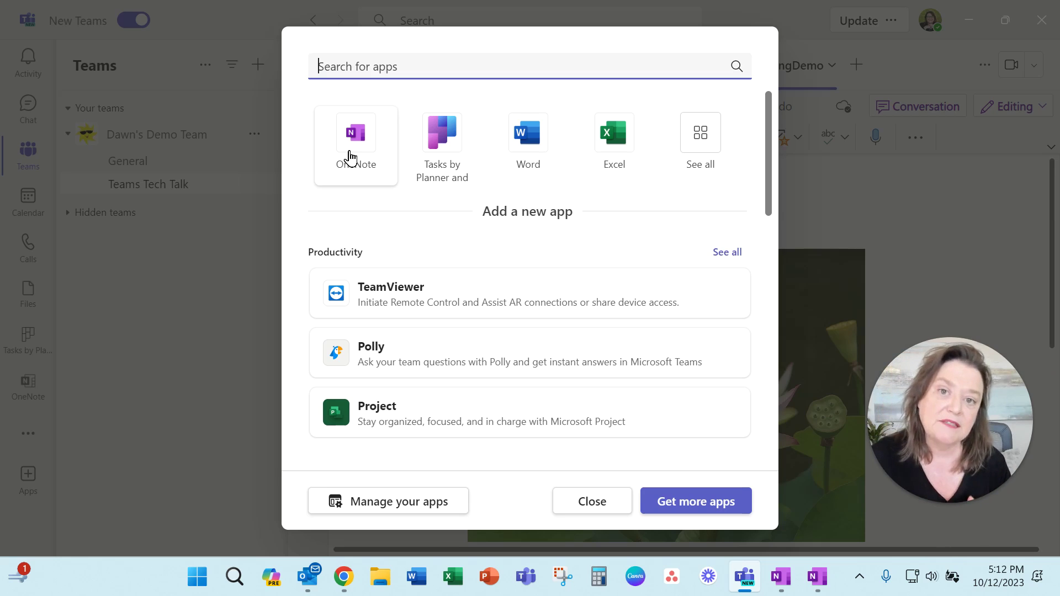
pyautogui.click(578, 502)
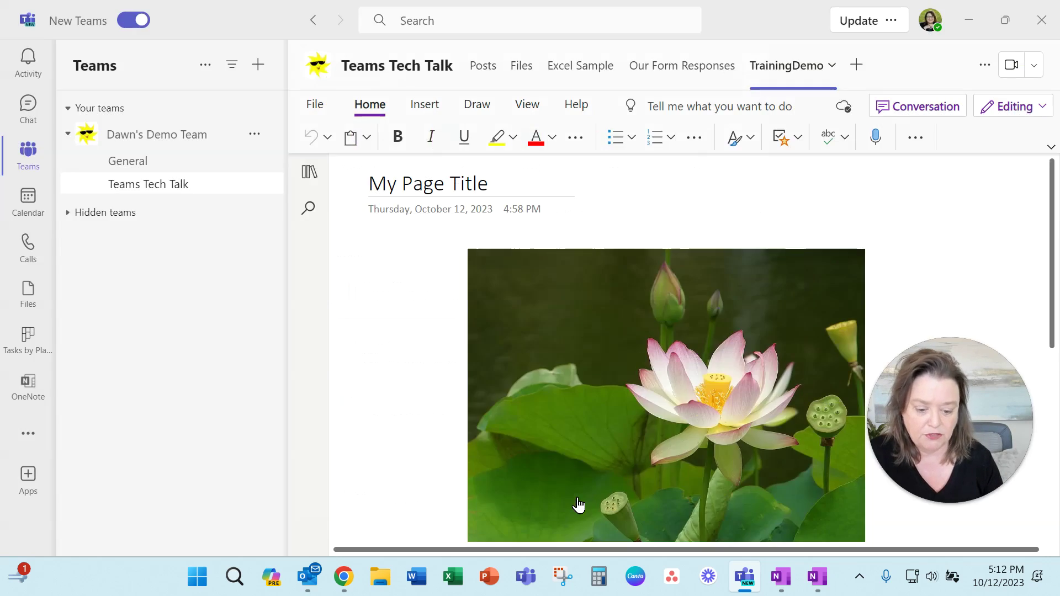